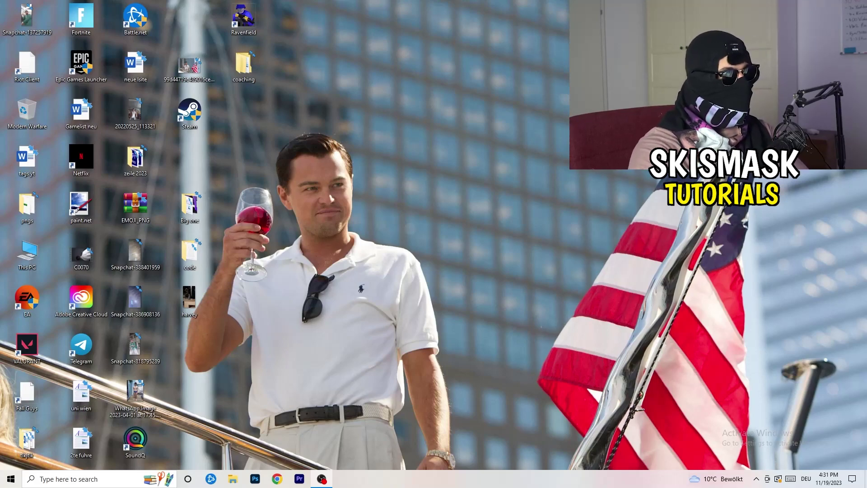
# - Launch NVIDIA Control Panel from the desktop menu to reach Change Resolution (1920 × 1080, 60Hz)
pyautogui.rightClick(466, 162)
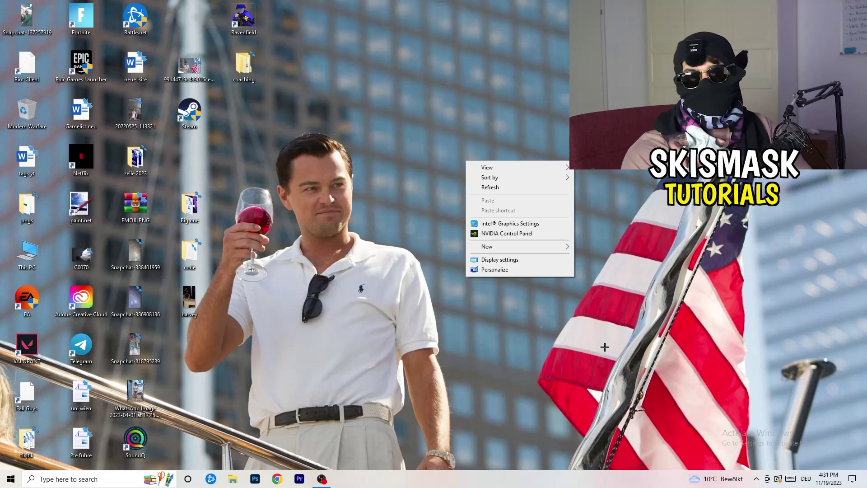
pyautogui.click(506, 233)
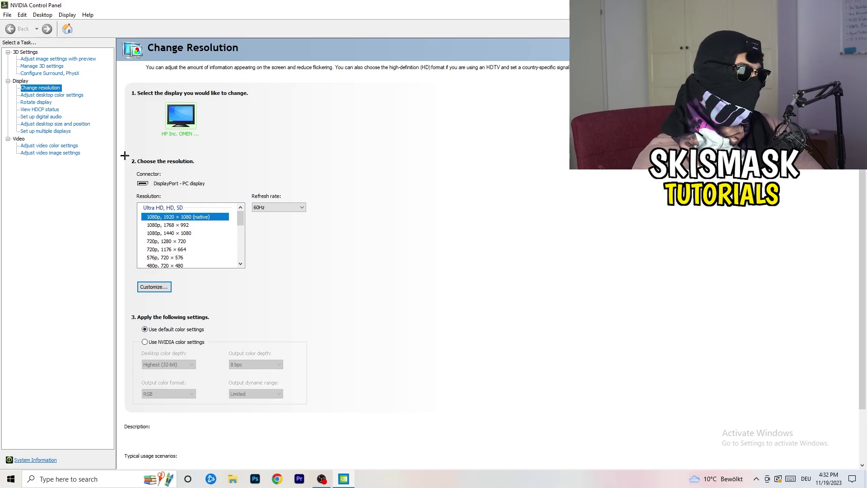
pyautogui.click(151, 287)
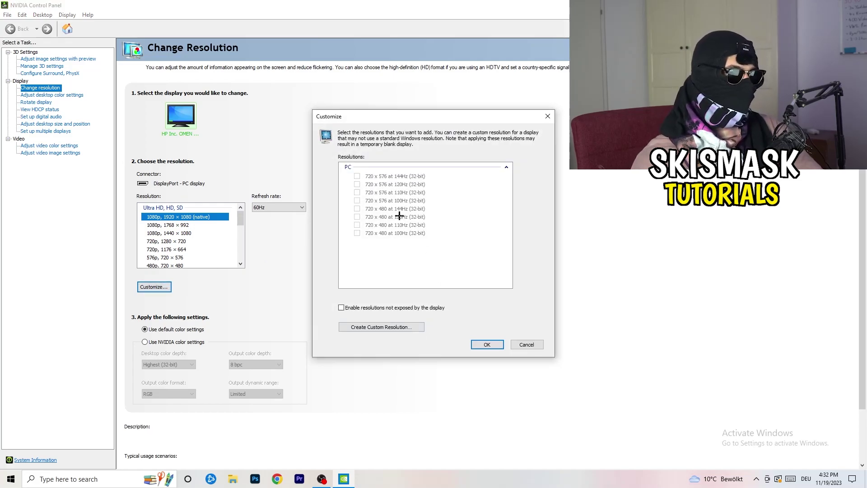
pyautogui.click(395, 326)
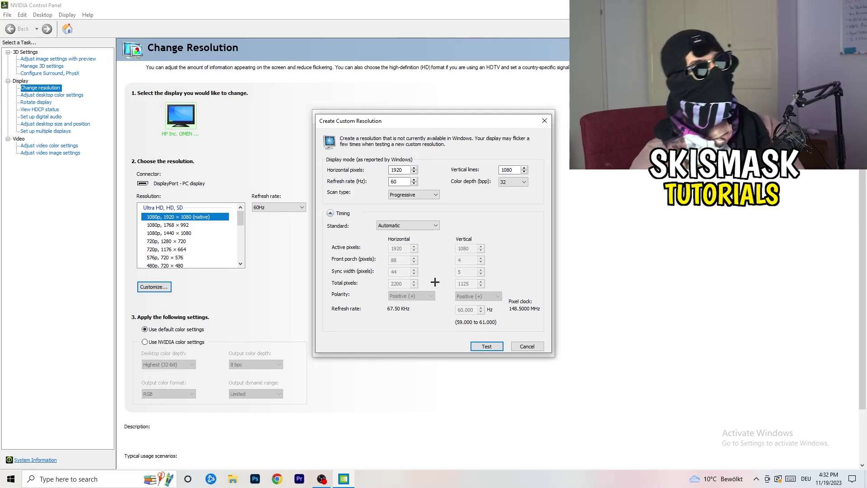
pyautogui.doubleClick(405, 171)
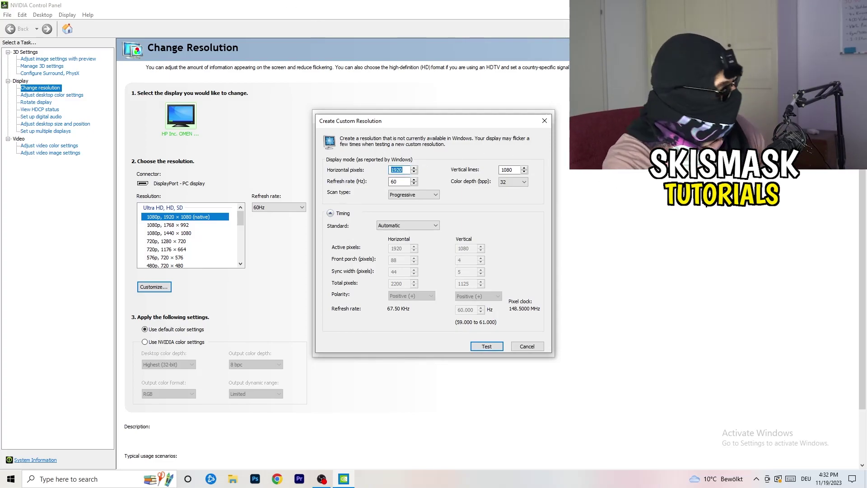
pyautogui.write('1140')
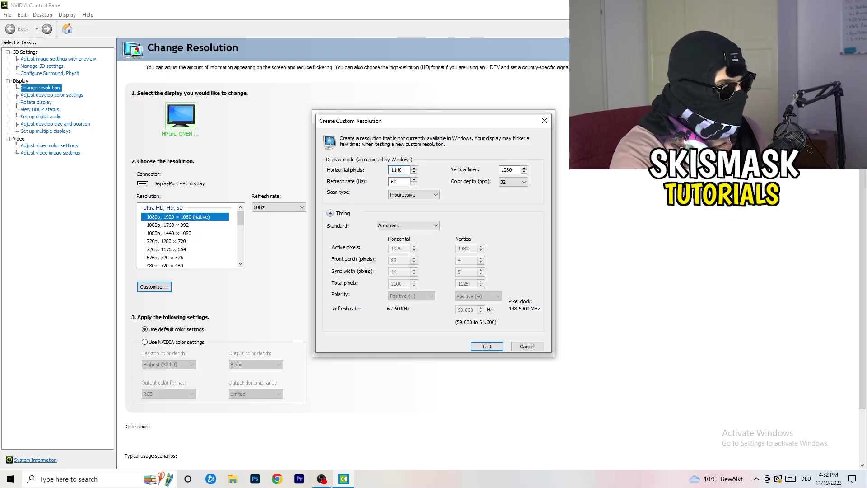
pyautogui.press('BackSpace')
pyautogui.press('BackSpace')
pyautogui.press('BackSpace')
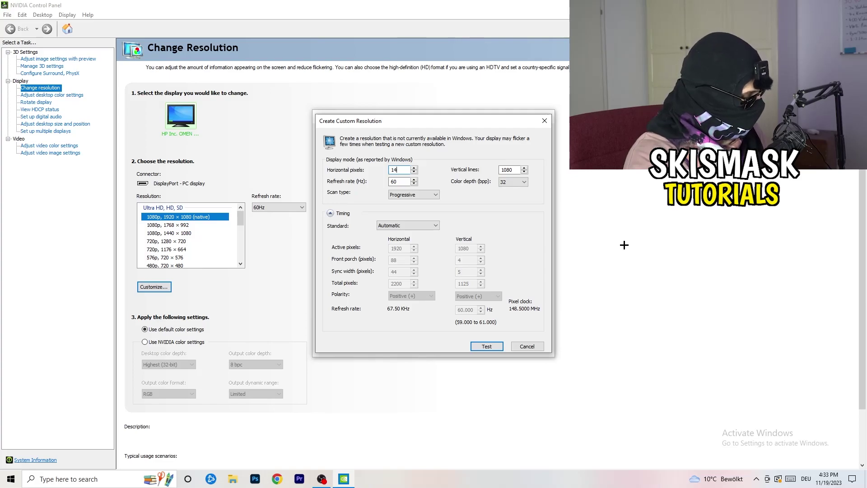
pyautogui.write('440')
pyautogui.doubleClick(507, 170)
pyautogui.write('10')
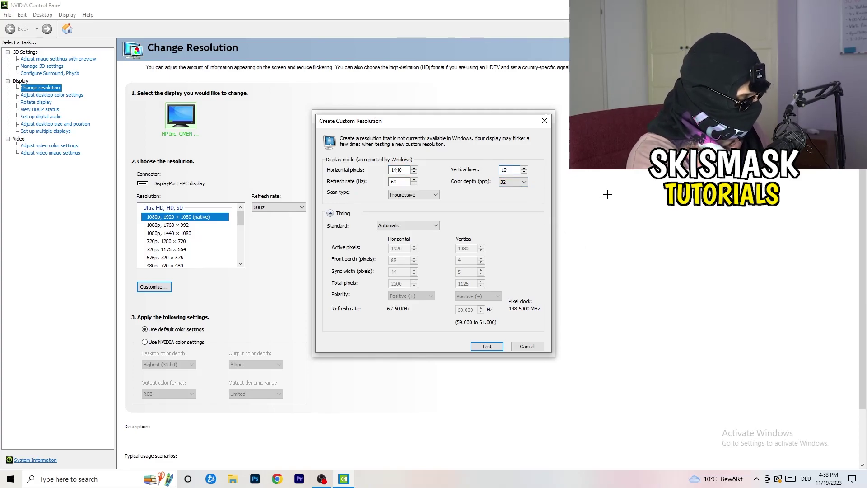
pyautogui.write('40')
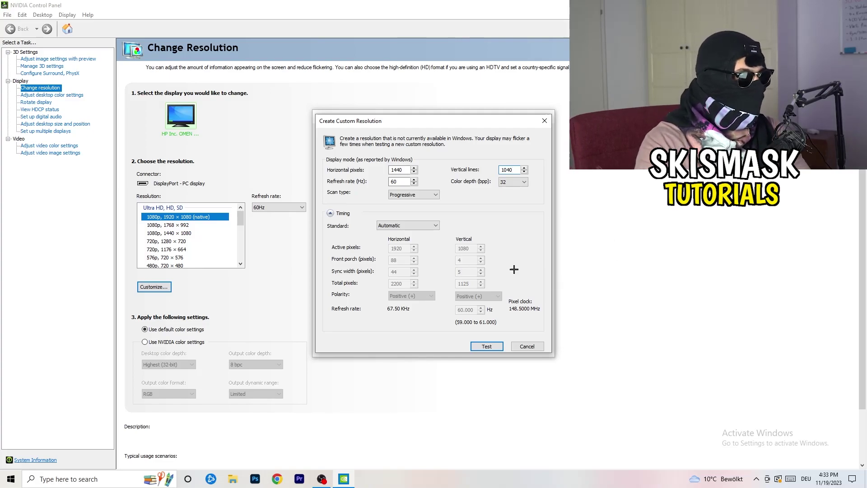
pyautogui.click(412, 195)
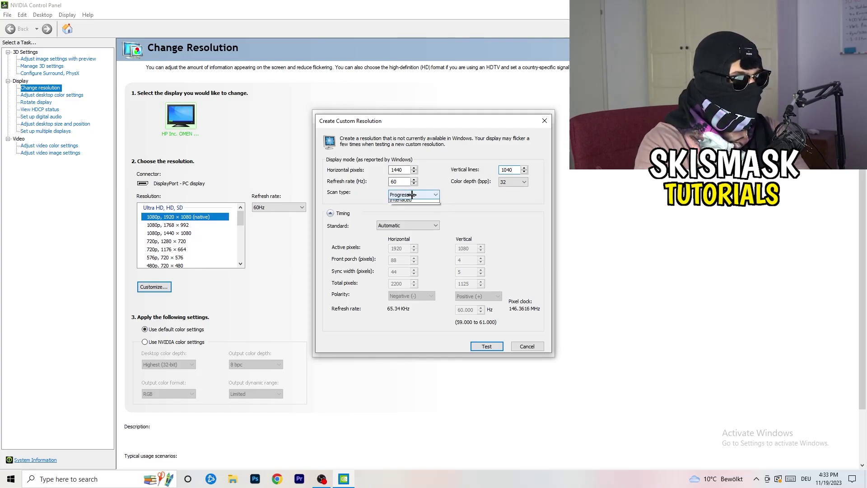
pyautogui.click(470, 194)
pyautogui.click(418, 226)
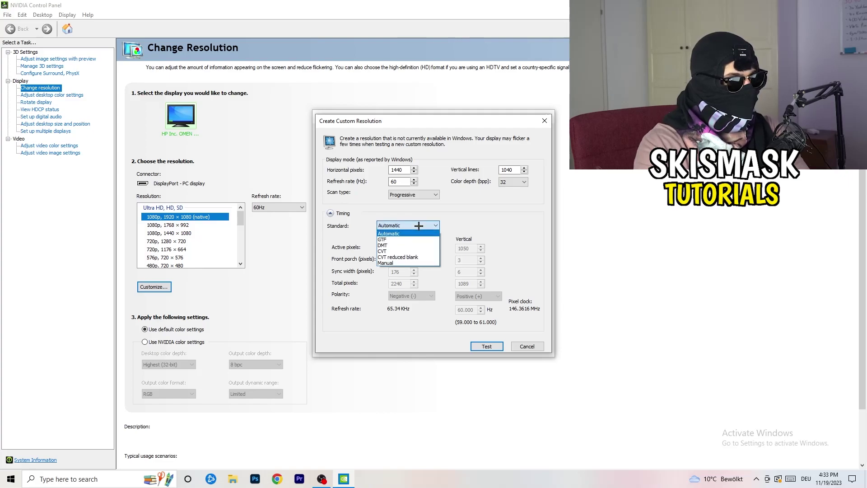
pyautogui.click(478, 231)
pyautogui.click(404, 226)
pyautogui.click(507, 224)
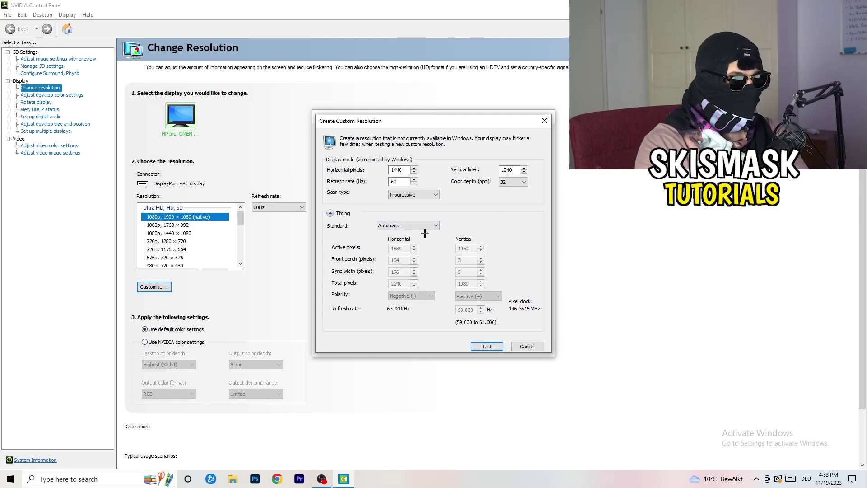
pyautogui.click(402, 225)
pyautogui.click(409, 246)
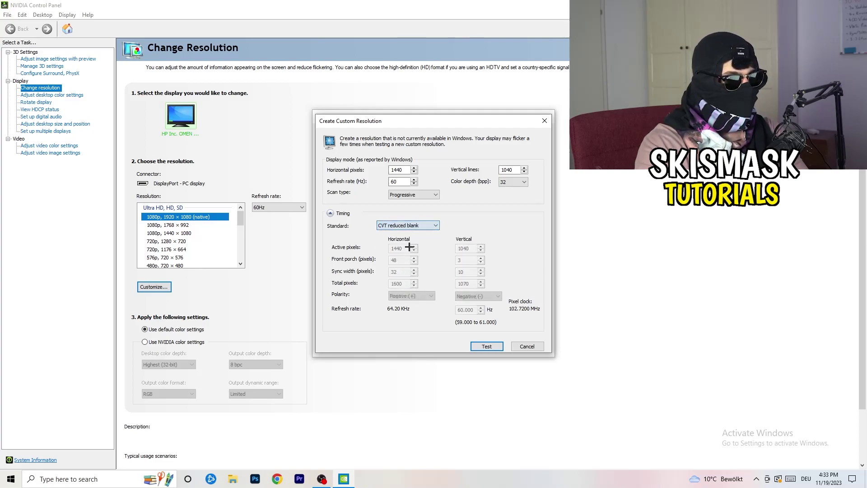
# - Close the custom resolution windows and NVIDIA Control Panel, then open Windows Settings
pyautogui.click(548, 118)
pyautogui.click(549, 117)
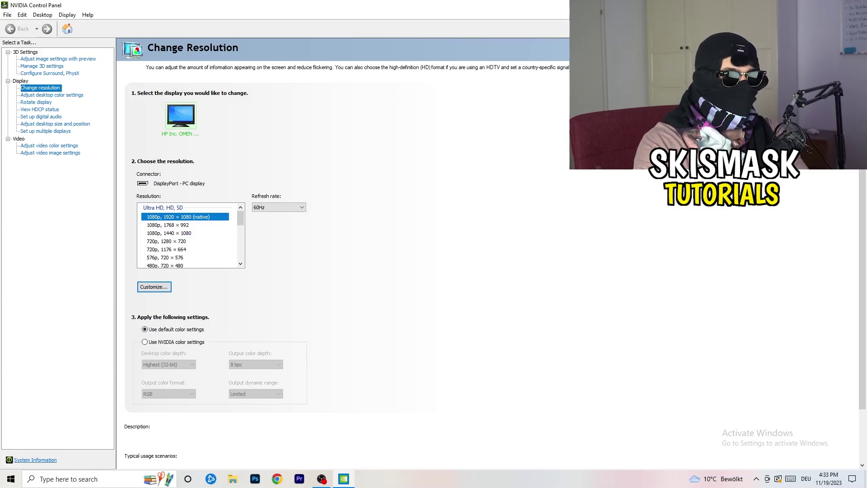
pyautogui.hotkey('alt', 'F4')
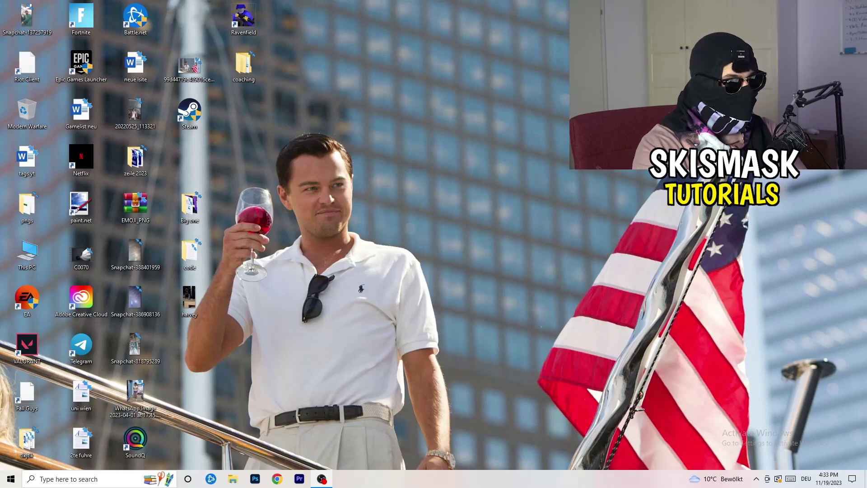
pyautogui.click(11, 479)
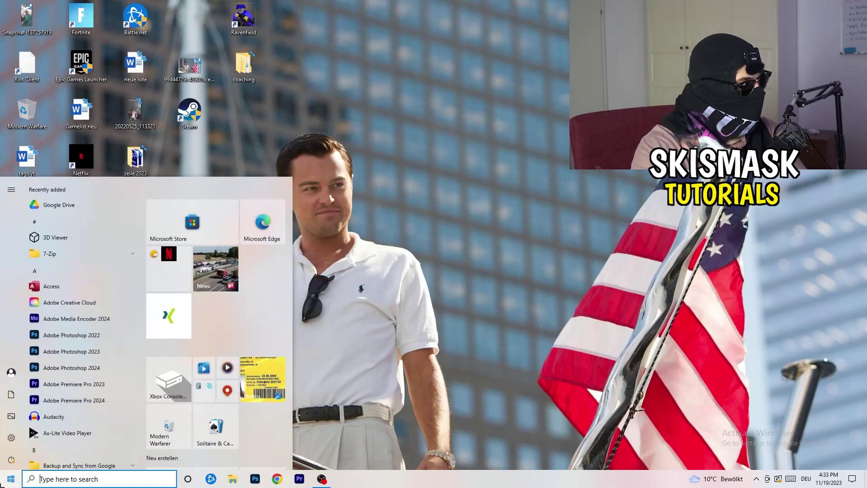
pyautogui.click(12, 437)
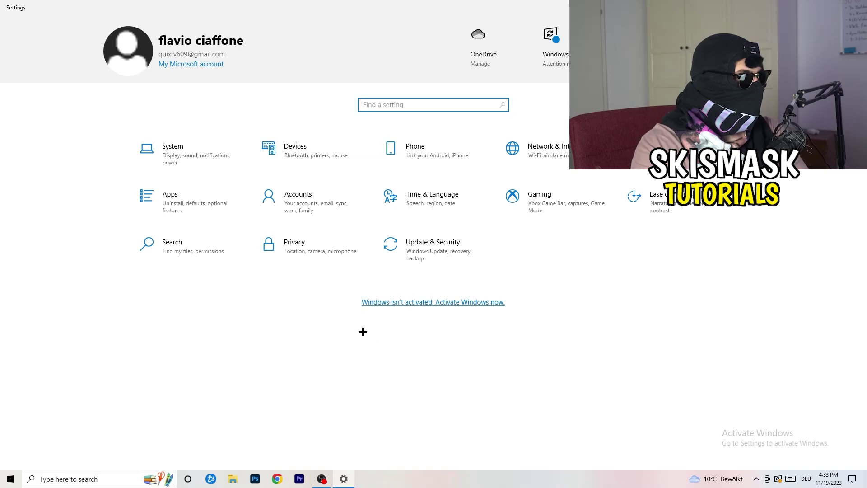
# - In System display settings, keep resolution 1920 × 1080 and display scale at 100% (Recommended)
pyautogui.click(190, 164)
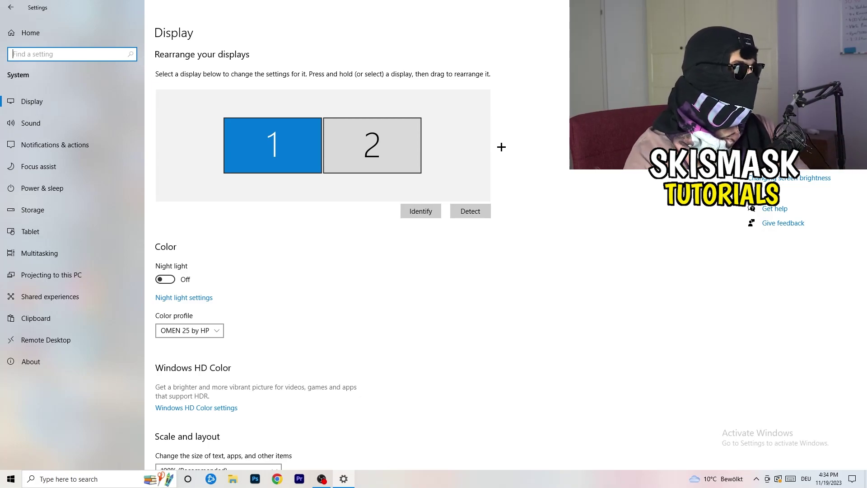
pyautogui.scroll(-5, 289, 224)
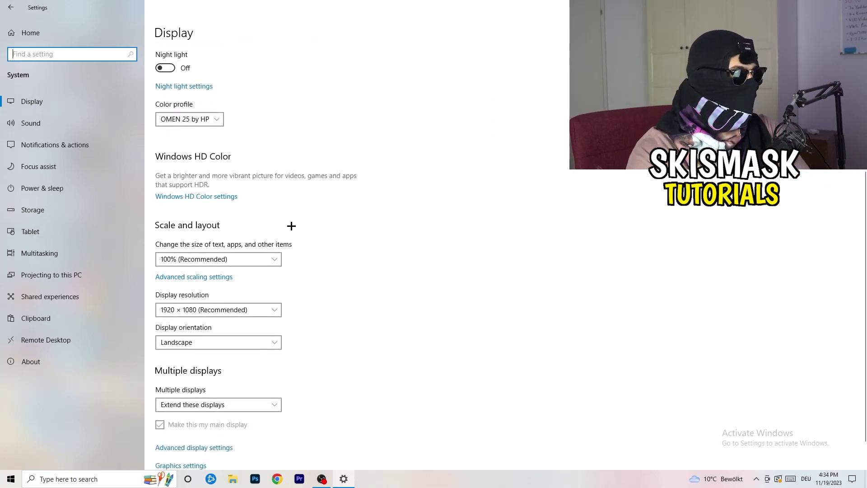
pyautogui.click(232, 119)
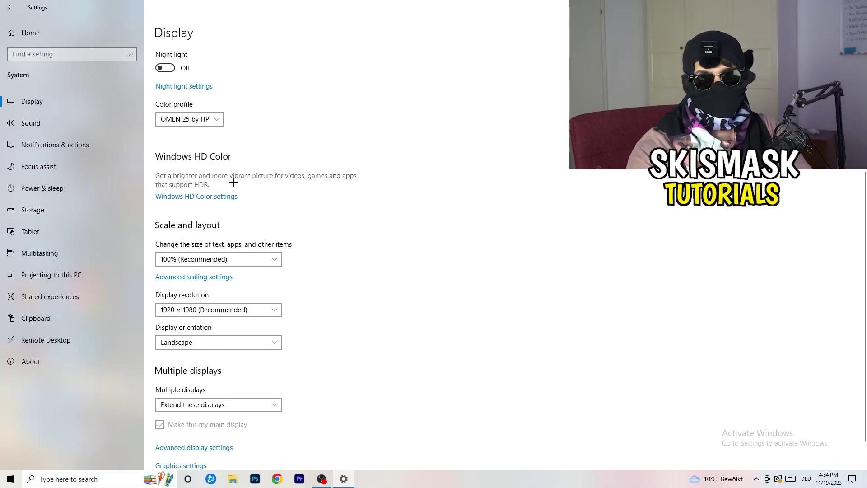
pyautogui.scroll(-1, 199, 195)
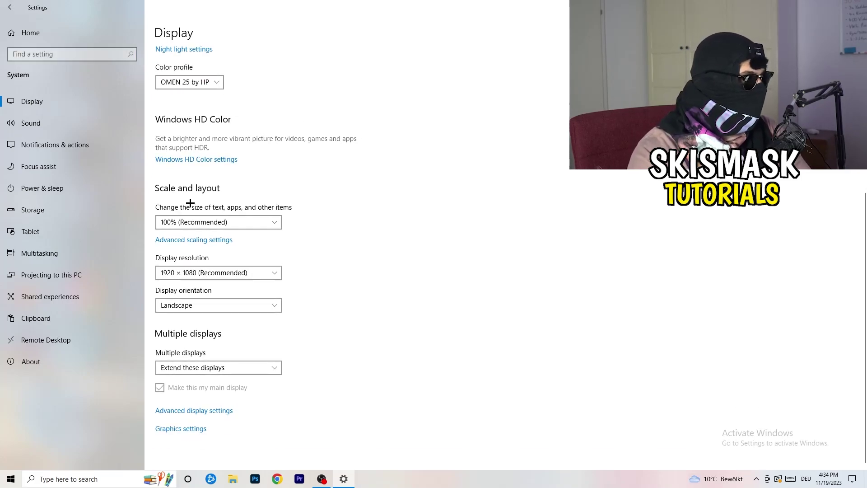
pyautogui.click(266, 221)
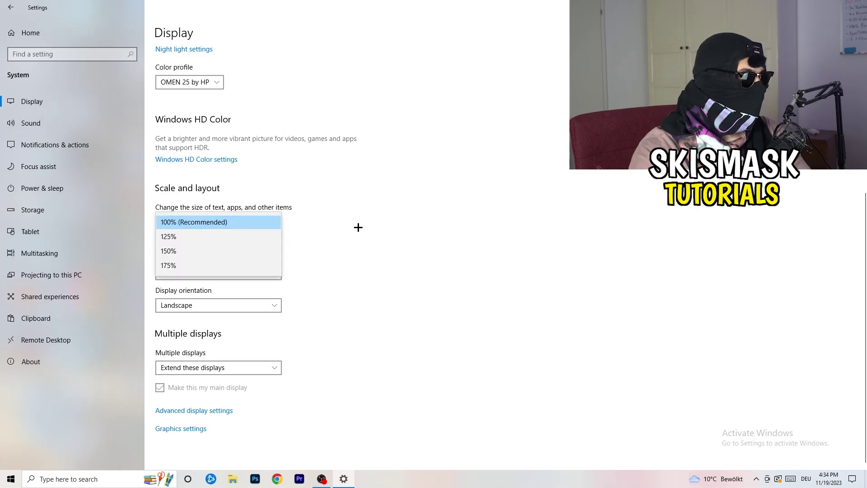
pyautogui.click(425, 213)
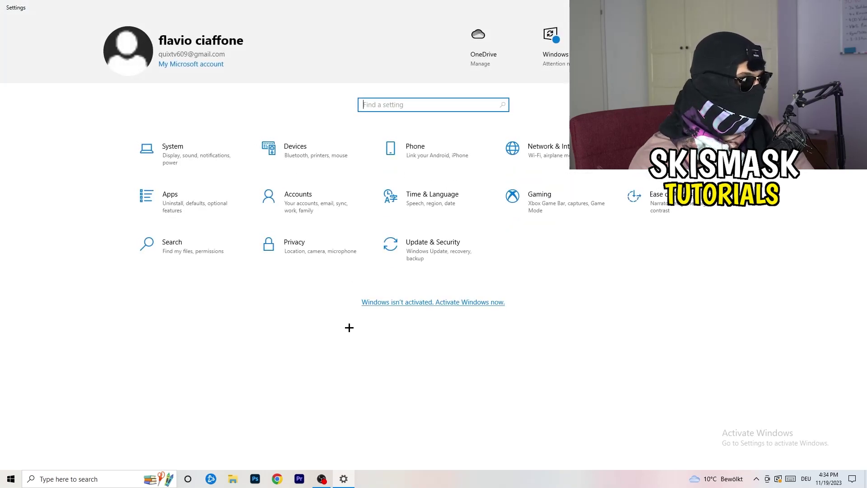
# - Open the Gaming section's Xbox Game Bar page, with Xbox Game Bar switched off
pyautogui.click(578, 213)
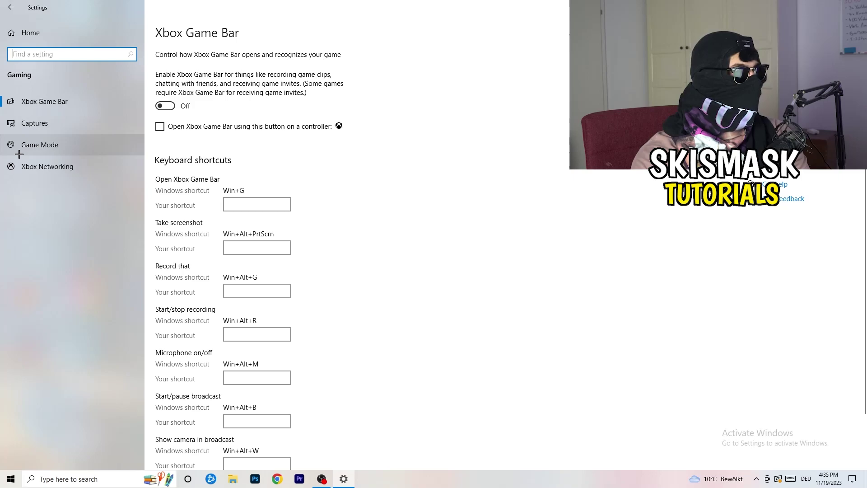
# - Confirm Game Mode is switched on, then close Windows Settings
pyautogui.click(48, 144)
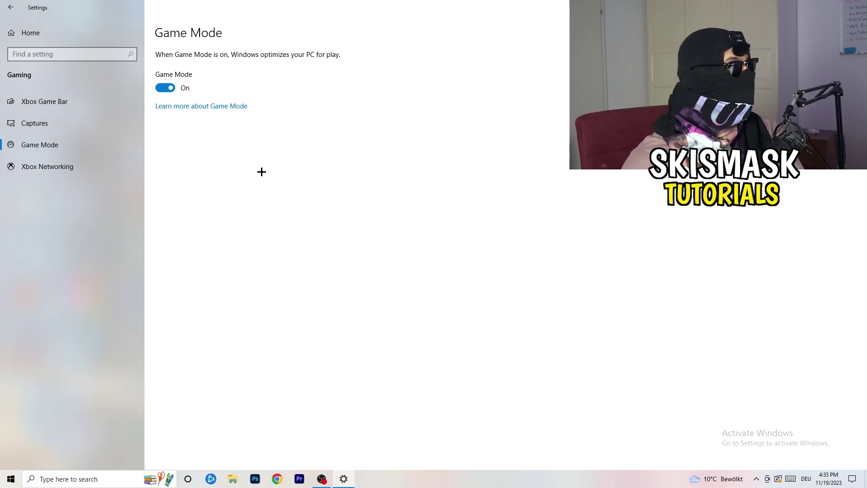
pyautogui.hotkey('alt', 'F4')
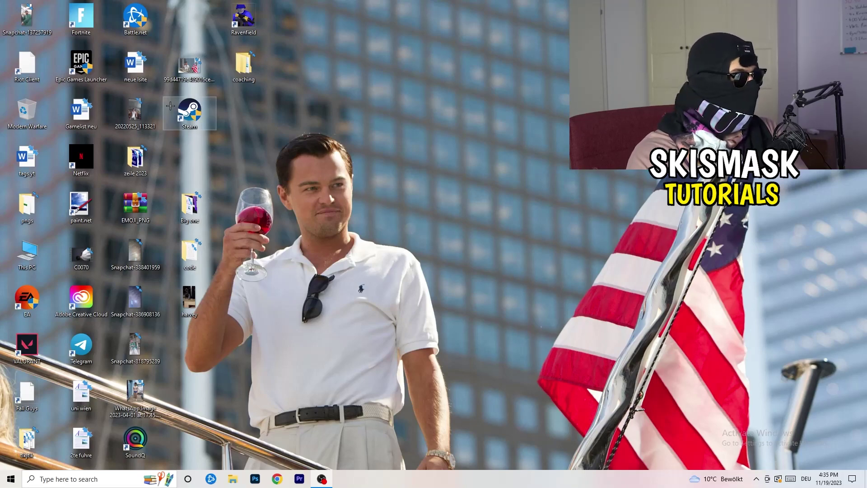
# - Set the Steam shortcut to Windows 8 compatibility mode with Run as administrator and apply
pyautogui.moveTo(189, 126); pyautogui.dragTo(460, 184)
pyautogui.rightClick(464, 158)
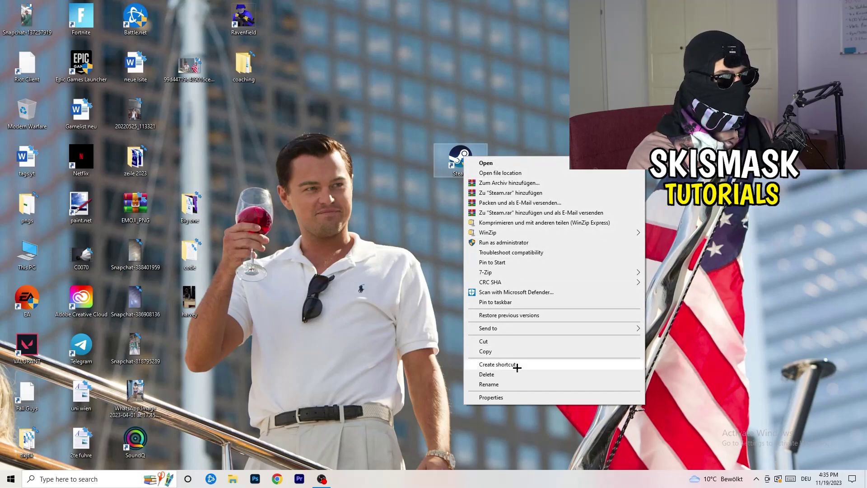
pyautogui.click(522, 397)
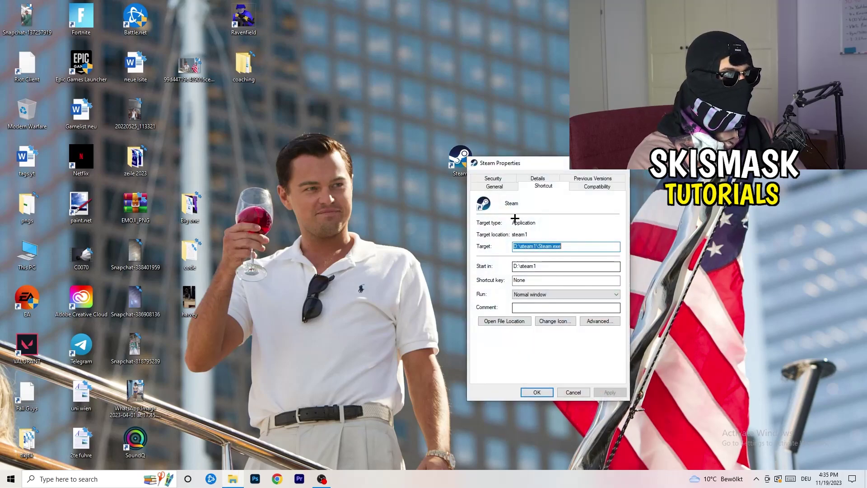
pyautogui.moveTo(511, 166); pyautogui.dragTo(374, 87)
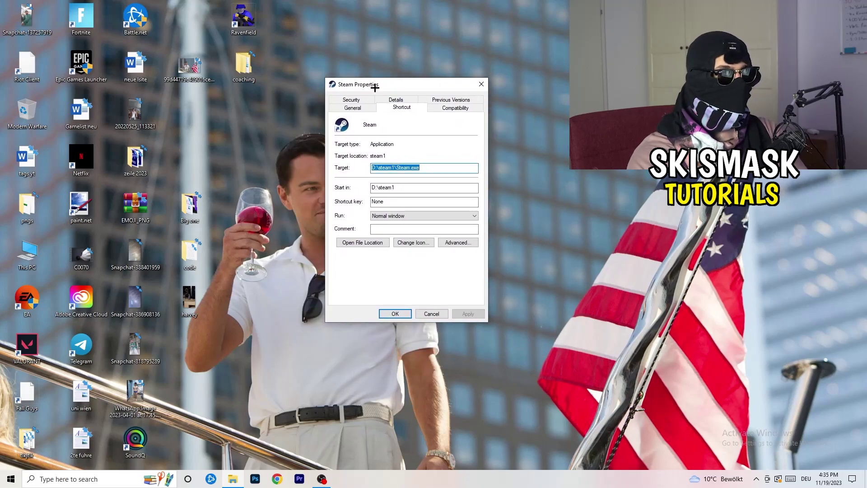
pyautogui.click(466, 109)
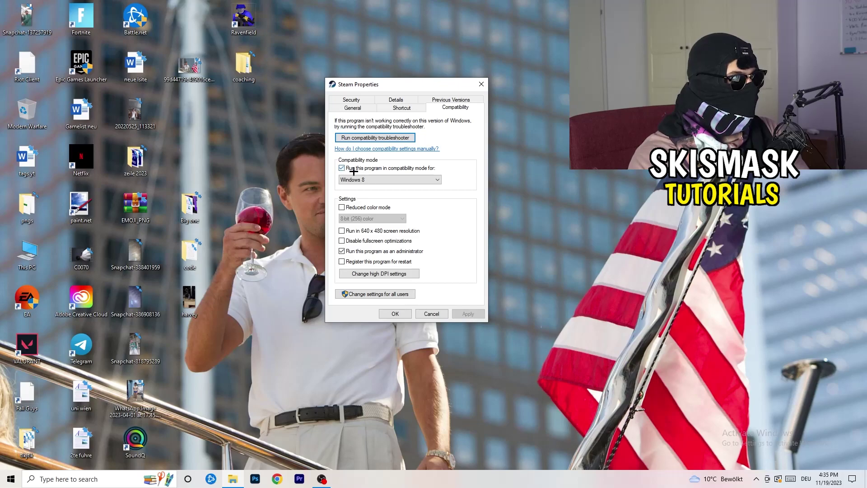
pyautogui.click(410, 179)
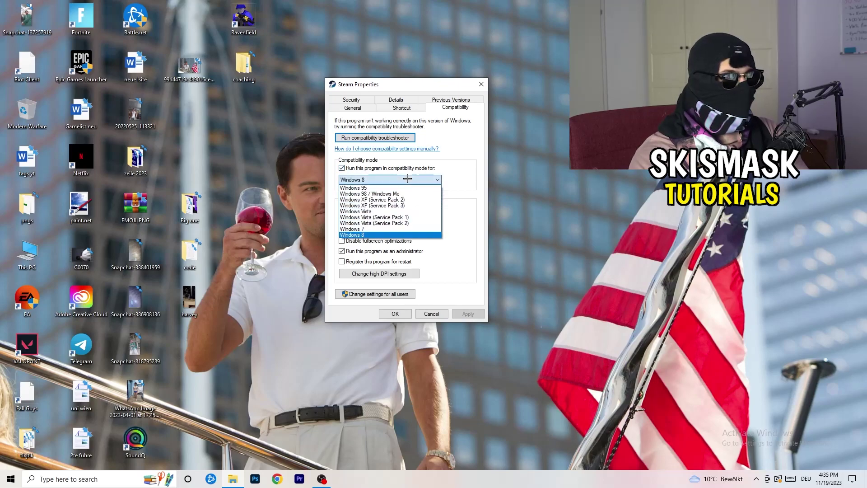
pyautogui.click(481, 173)
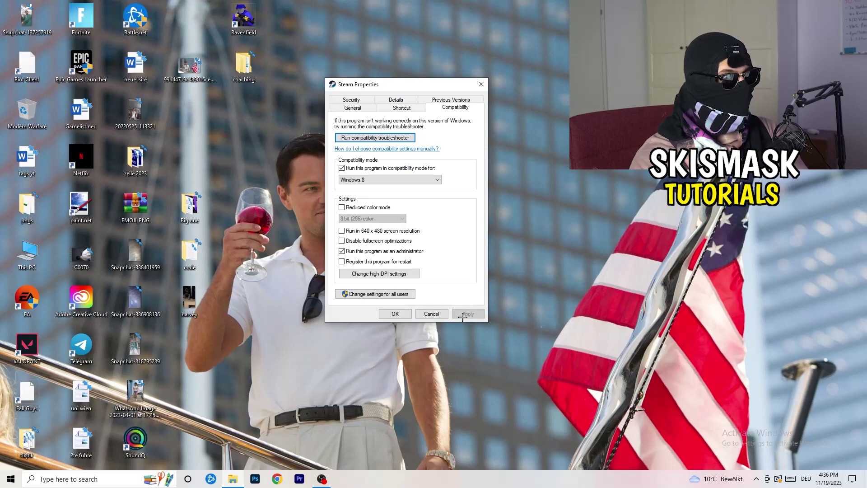
pyautogui.click(395, 313)
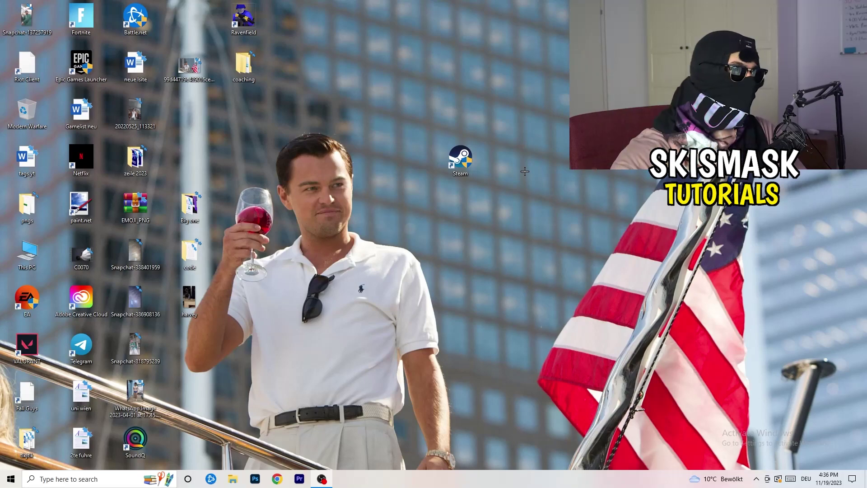
# - Recheck Steam's Windows 8 and administrator compatibility settings, then return the shortcut to the icon column
pyautogui.moveTo(471, 168); pyautogui.dragTo(417, 168)
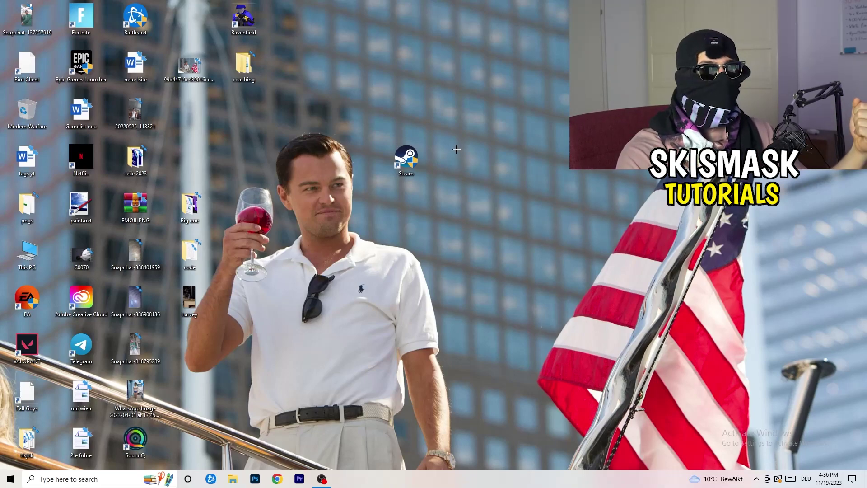
pyautogui.moveTo(416, 160); pyautogui.dragTo(313, 155)
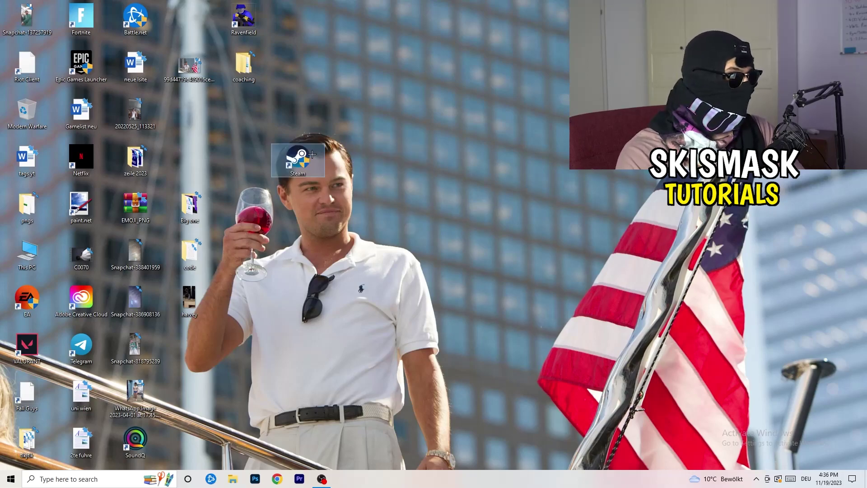
pyautogui.rightClick(299, 156)
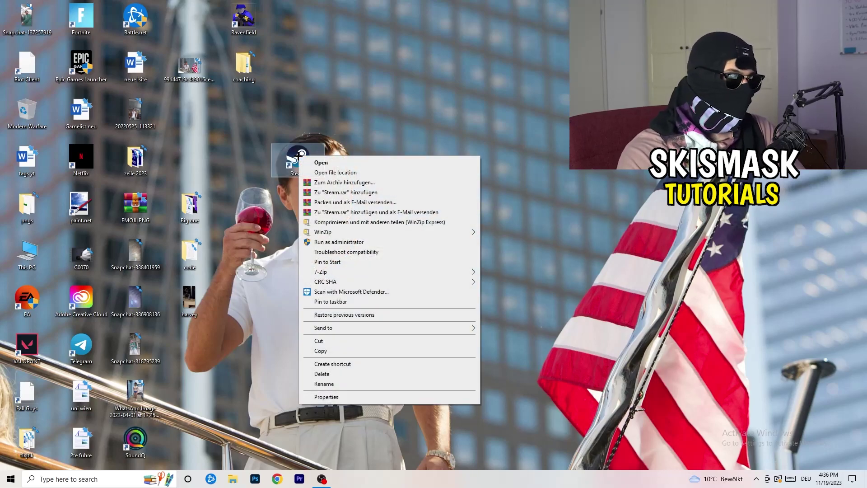
pyautogui.click(330, 396)
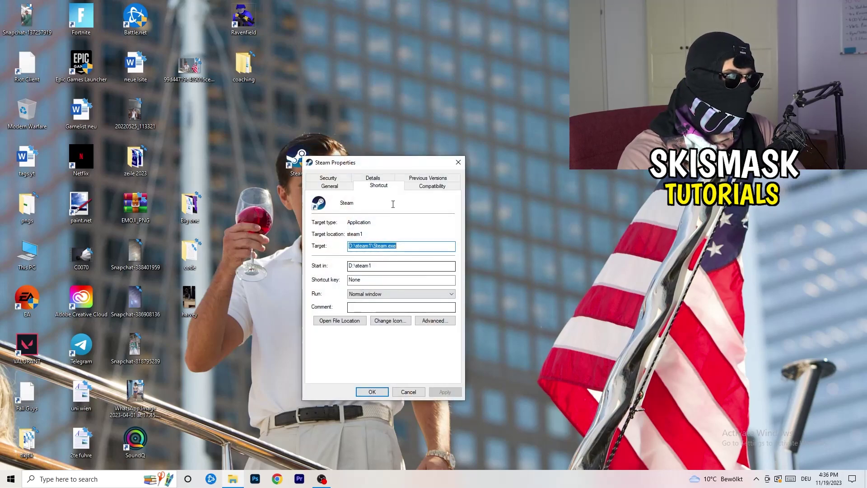
pyautogui.click(429, 184)
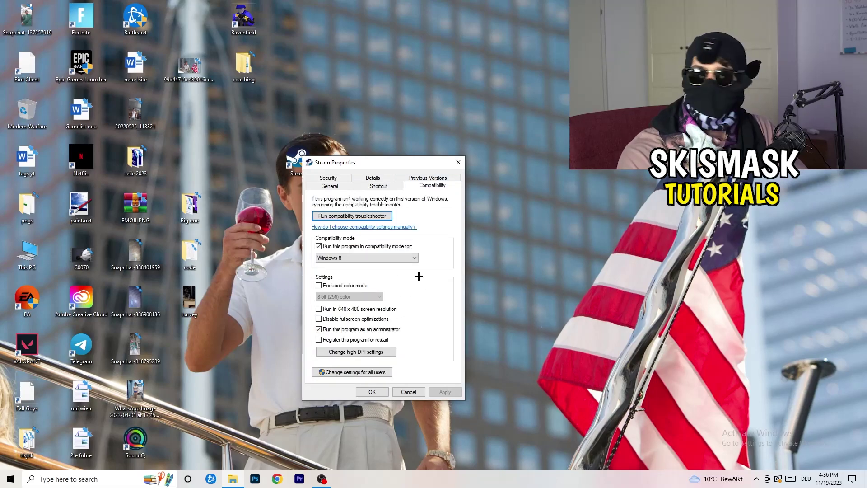
pyautogui.click(459, 162)
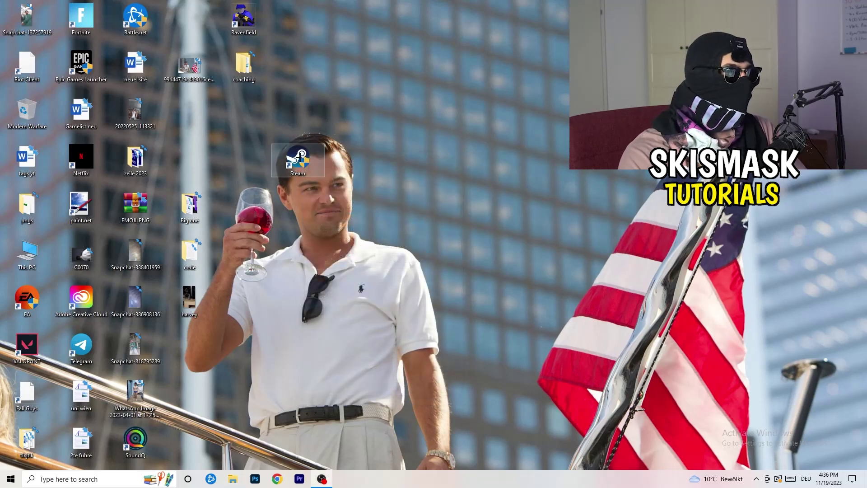
pyautogui.moveTo(190, 111); pyautogui.dragTo(190, 111)
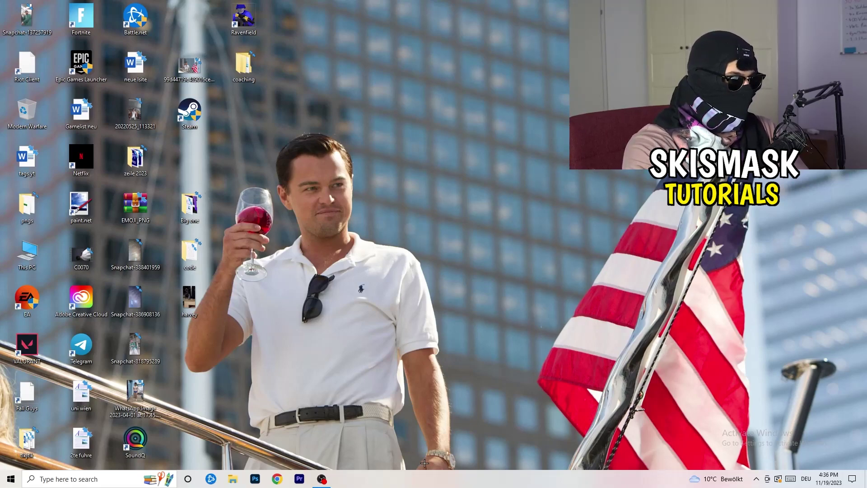
# - Start Task Manager from the taskbar menu and maximize it on the Processes tab
pyautogui.moveTo(427, 474); pyautogui.dragTo(496, 484)
pyautogui.rightClick(462, 480)
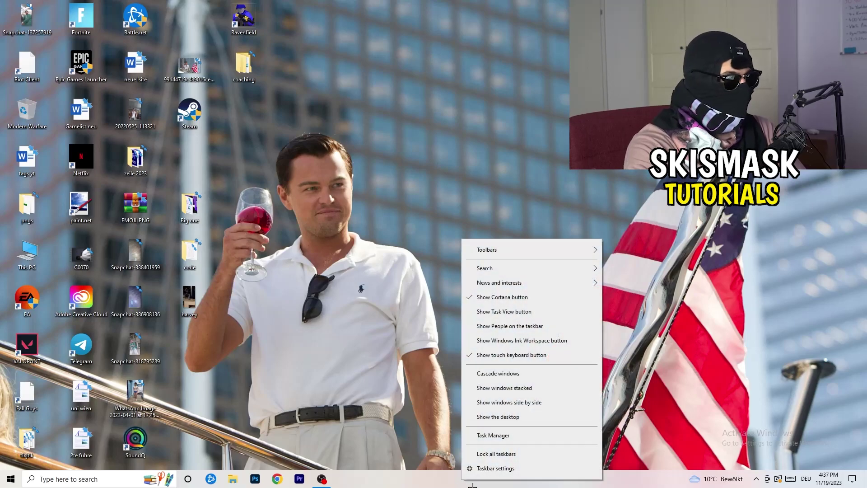
pyautogui.click(502, 472)
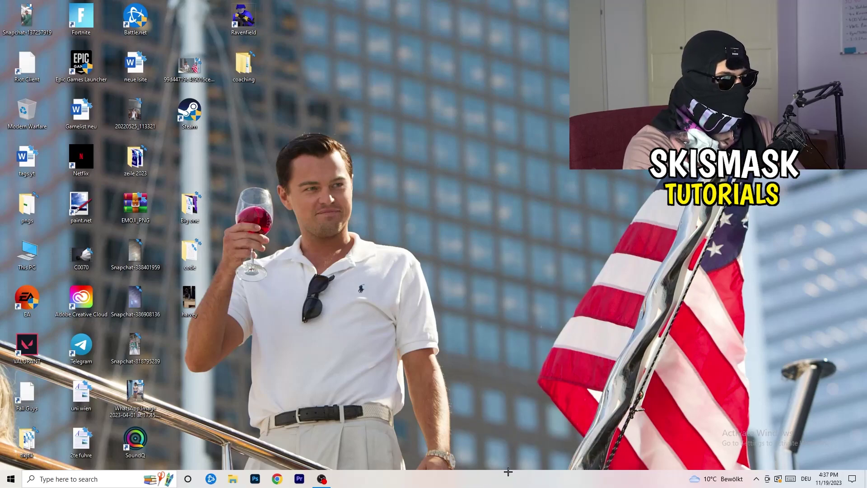
pyautogui.click(506, 20)
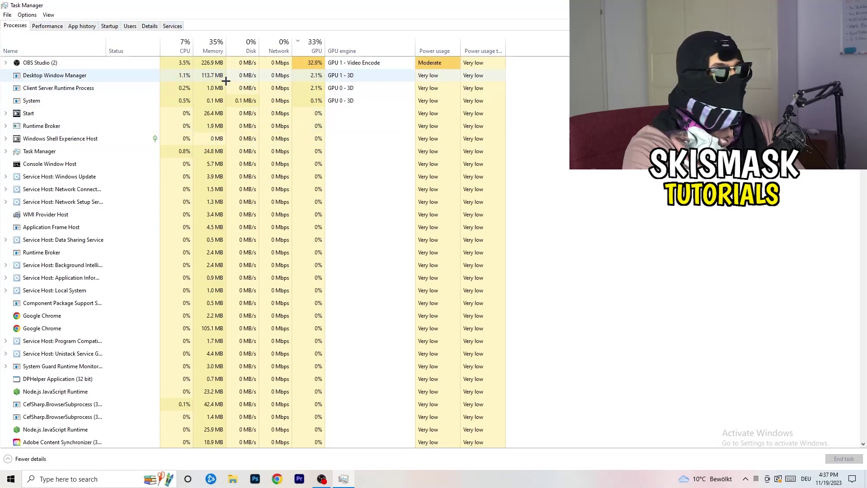
# - On the Details tab, show the Set priority choices for the Creative Cloud UI Helper process
pyautogui.click(150, 26)
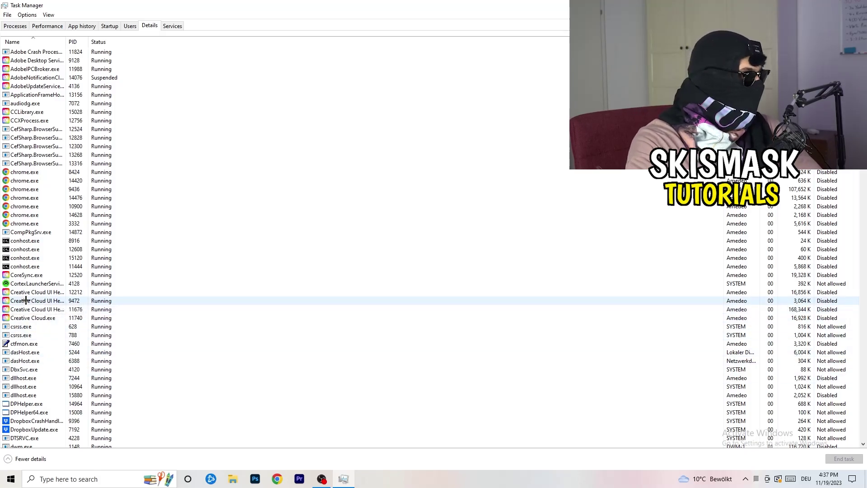
pyautogui.rightClick(26, 300)
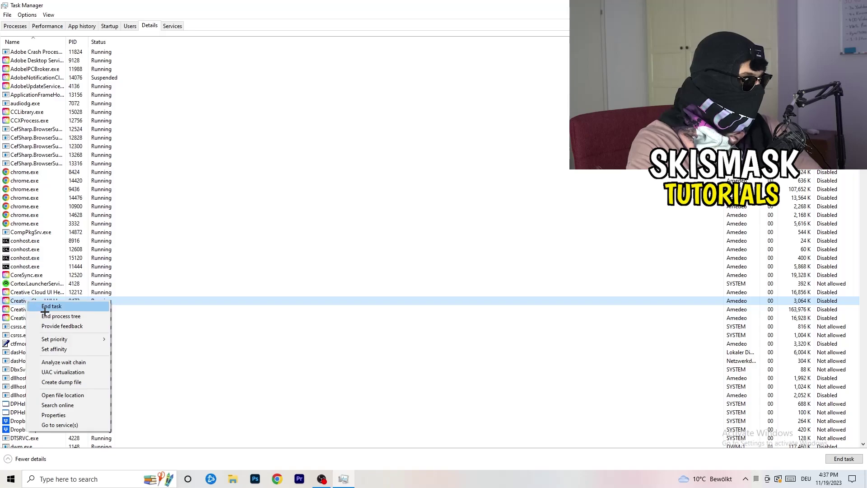
pyautogui.moveTo(56, 343)
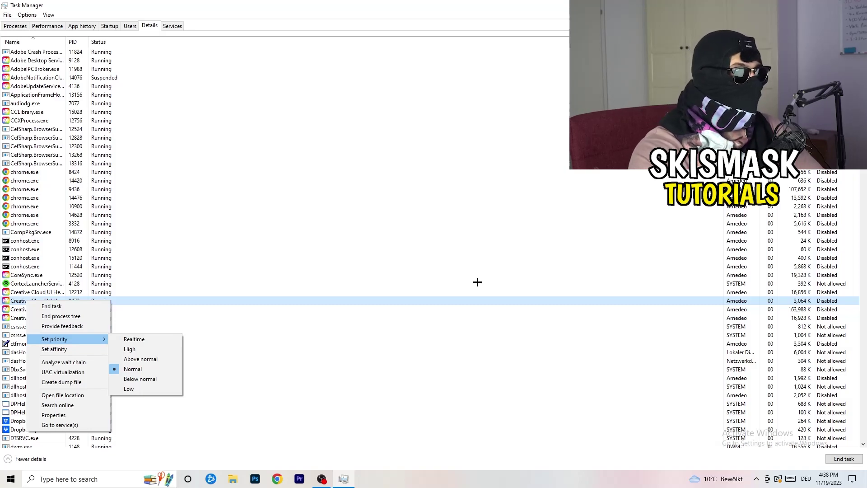
# - Dismiss the priority menu and close Task Manager, returning to the desktop
pyautogui.press('Escape')
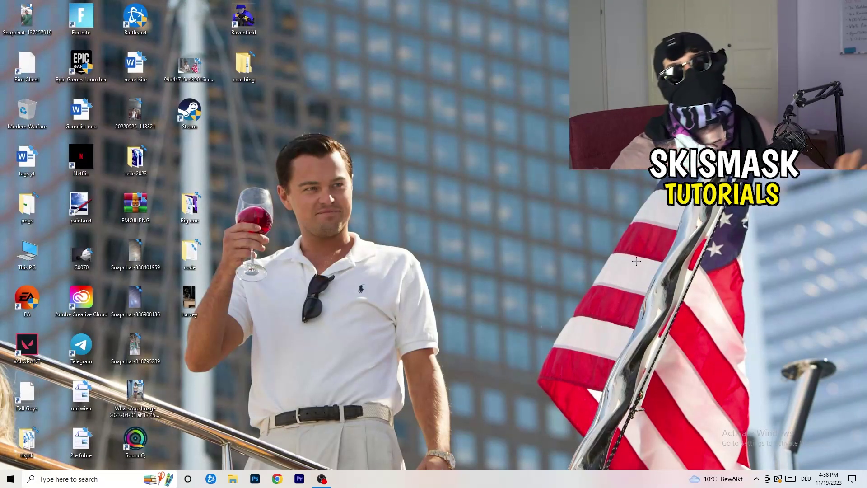